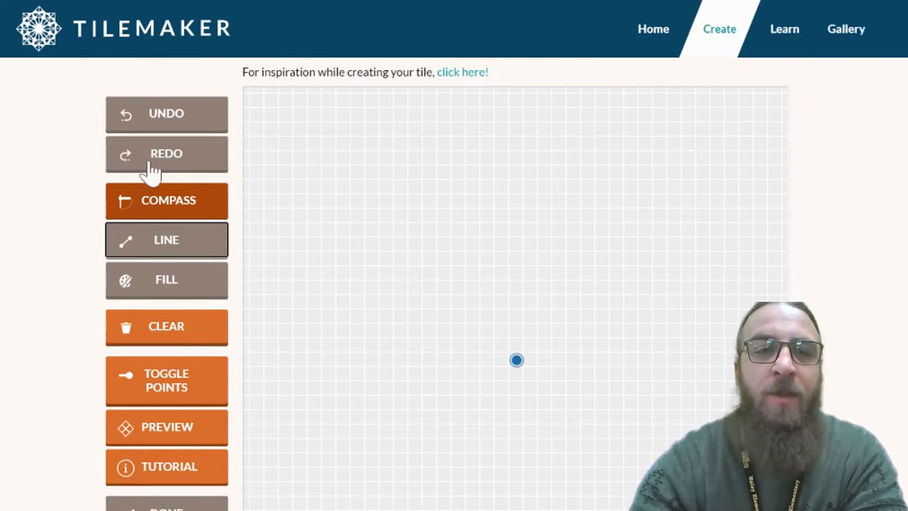
- Look over the available drawing tools and the blank tile canvas with its centre point
{"action": "scroll", "coordinate": [528, 273], "scroll_direction": "down", "scroll_amount": 4}
{"action": "scroll", "coordinate": [521, 261], "scroll_direction": "up", "scroll_amount": 4}
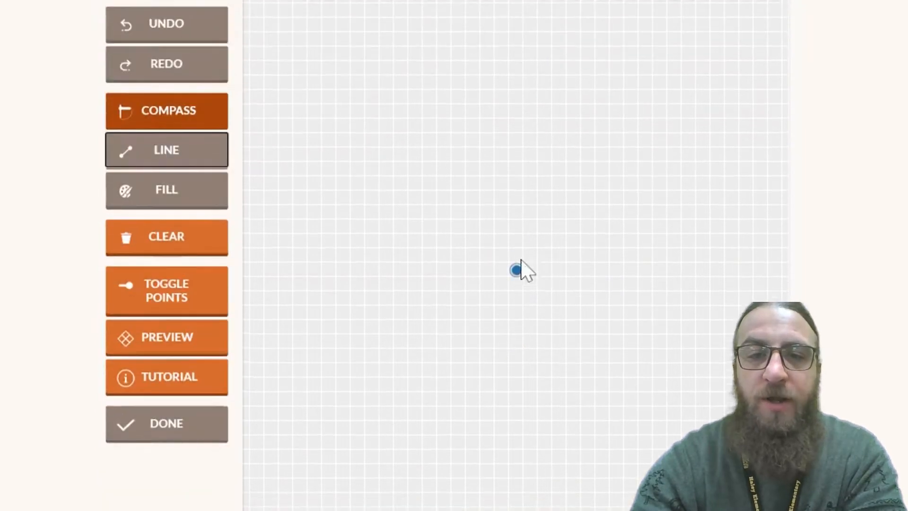
{"action": "scroll", "coordinate": [521, 260], "scroll_direction": "down", "scroll_amount": 2}
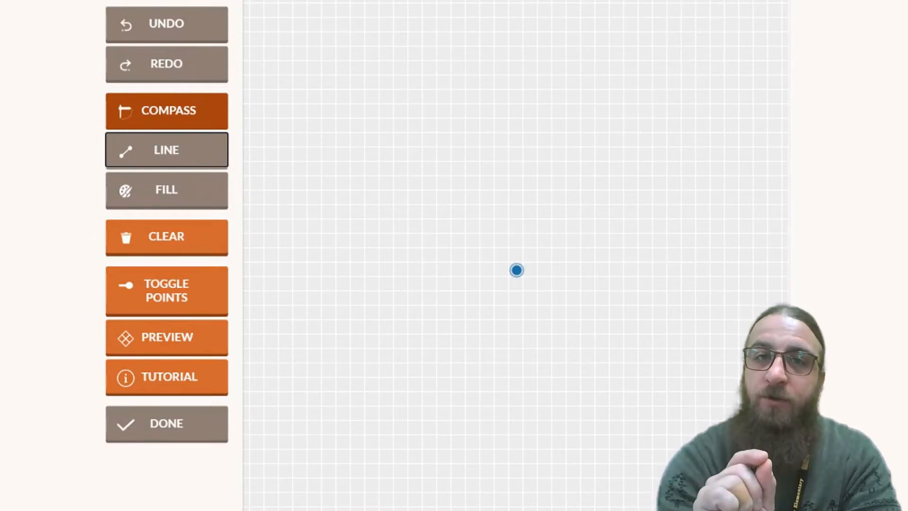
{"action": "left_click", "coordinate": [152, 119]}
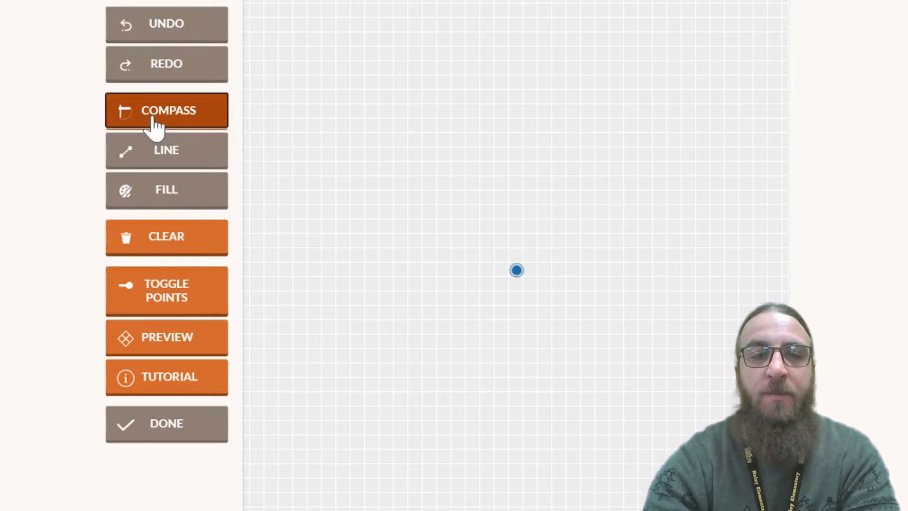
{"action": "left_click", "coordinate": [169, 153]}
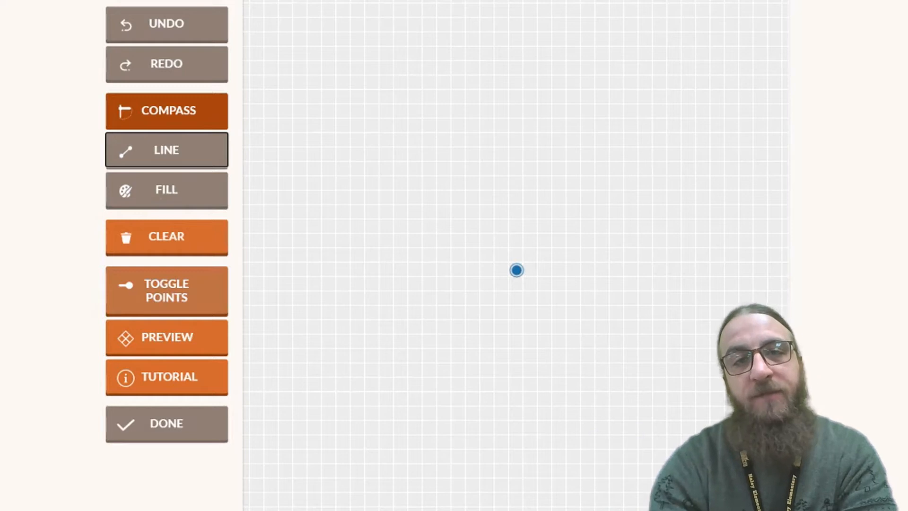
{"action": "scroll", "coordinate": [111, 244], "scroll_direction": "down", "scroll_amount": 2}
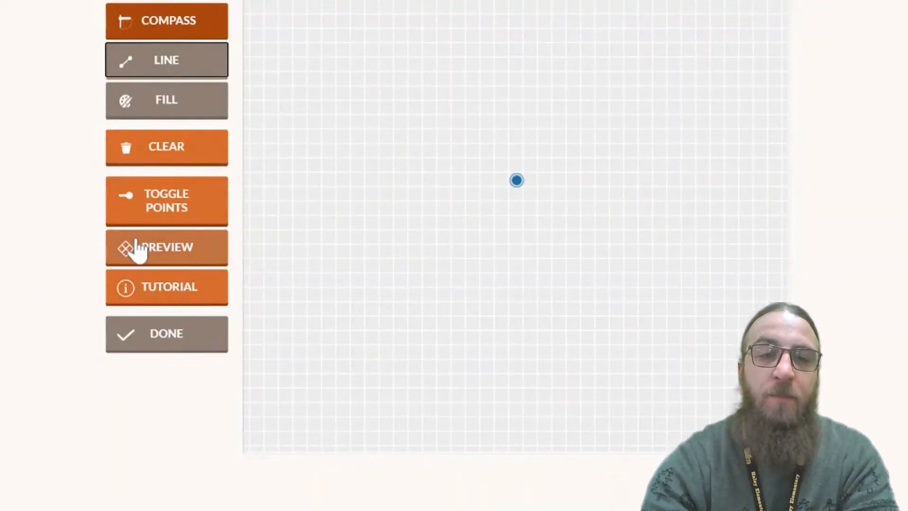
{"action": "scroll", "coordinate": [137, 250], "scroll_direction": "up", "scroll_amount": 2}
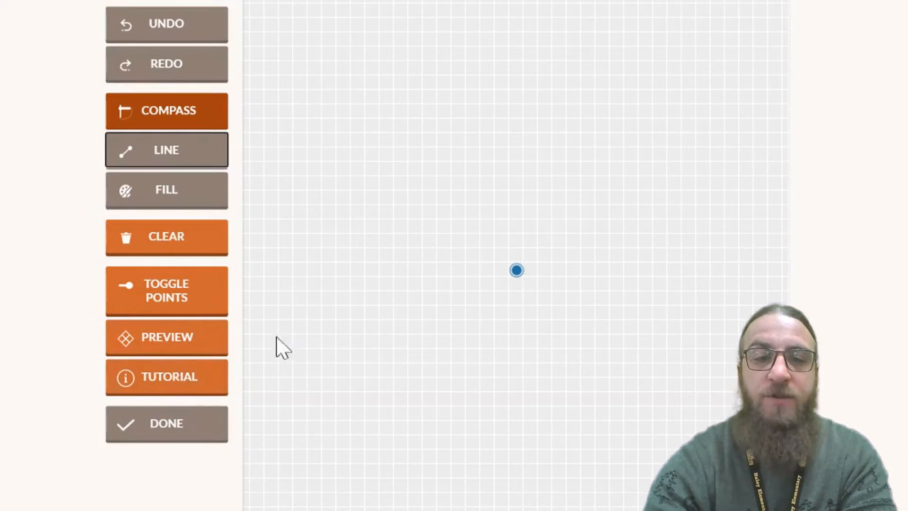
{"action": "scroll", "coordinate": [165, 316], "scroll_direction": "down", "scroll_amount": 4}
{"action": "scroll", "coordinate": [165, 316], "scroll_direction": "up", "scroll_amount": 6}
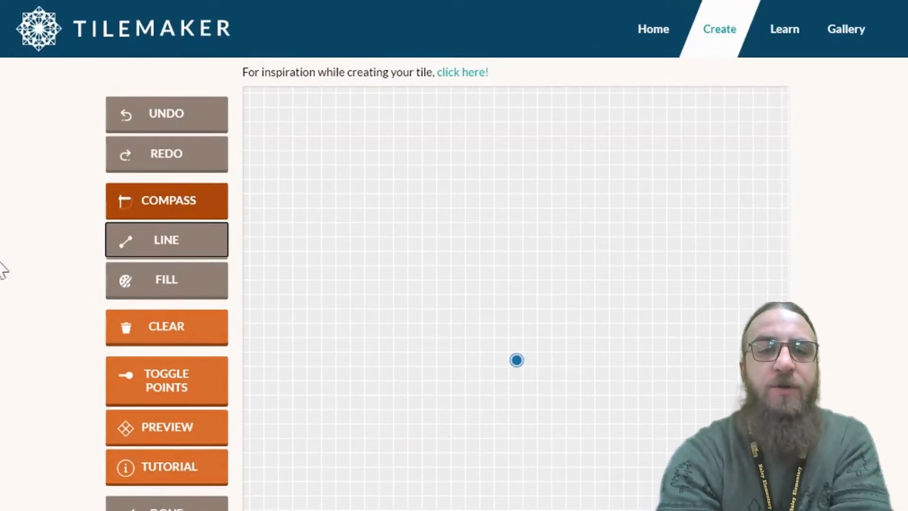
- Draw a compass circle centred on the tile's centre point, reaching about two-thirds of the way to the tile's edge
{"action": "left_click", "coordinate": [178, 206]}
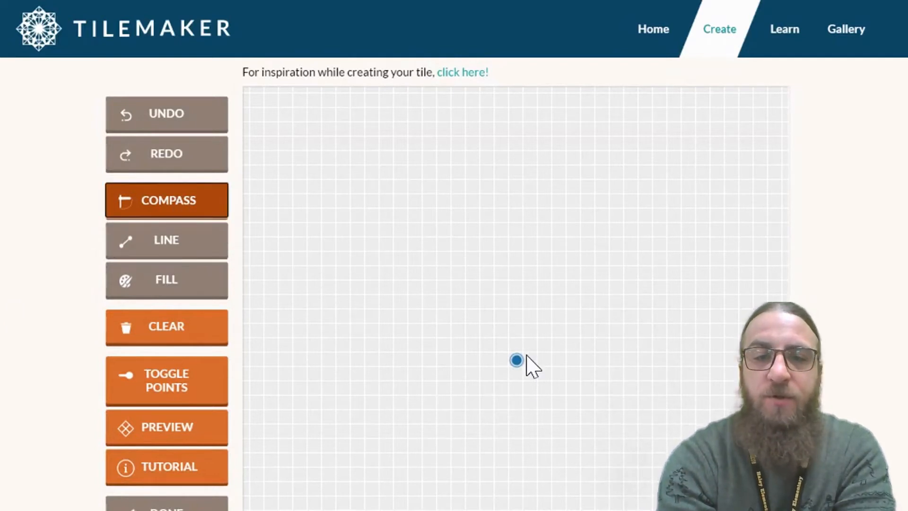
{"action": "scroll", "coordinate": [527, 356], "scroll_direction": "down", "scroll_amount": 2}
{"action": "left_click_drag", "start_coordinate": [518, 272], "coordinate": [390, 148]}
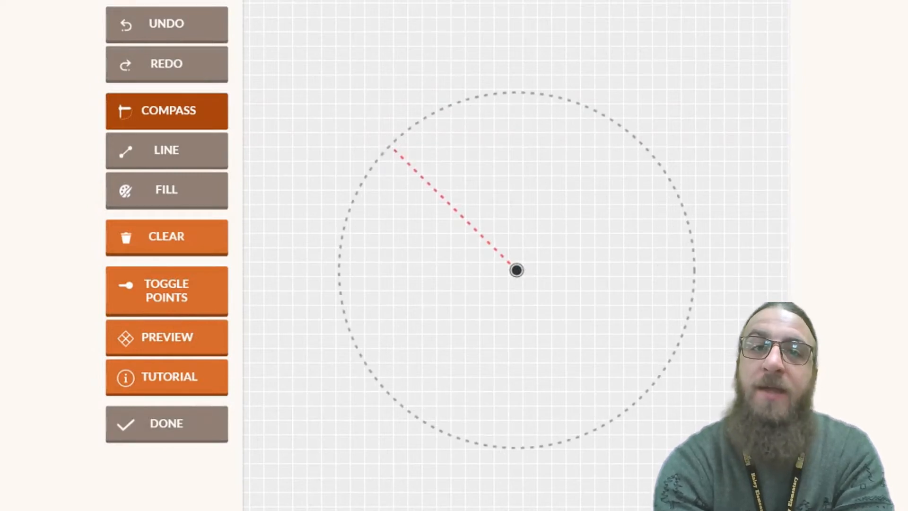
{"action": "left_click_drag", "start_coordinate": [394, 150], "coordinate": [405, 130]}
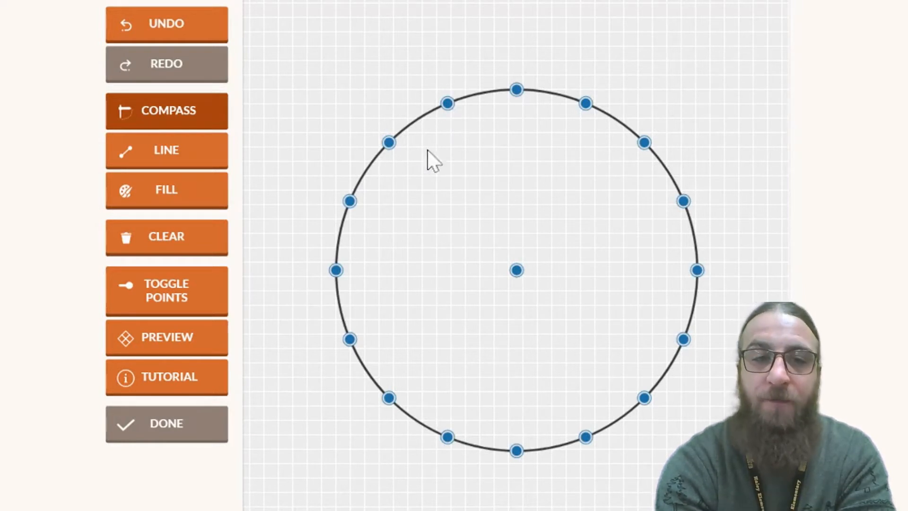
- Toggle the construction points off and back on to compare the drawing with and without them
{"action": "left_click", "coordinate": [165, 300]}
{"action": "left_click", "coordinate": [166, 301]}
{"action": "left_click", "coordinate": [166, 301]}
{"action": "left_click", "coordinate": [167, 301]}
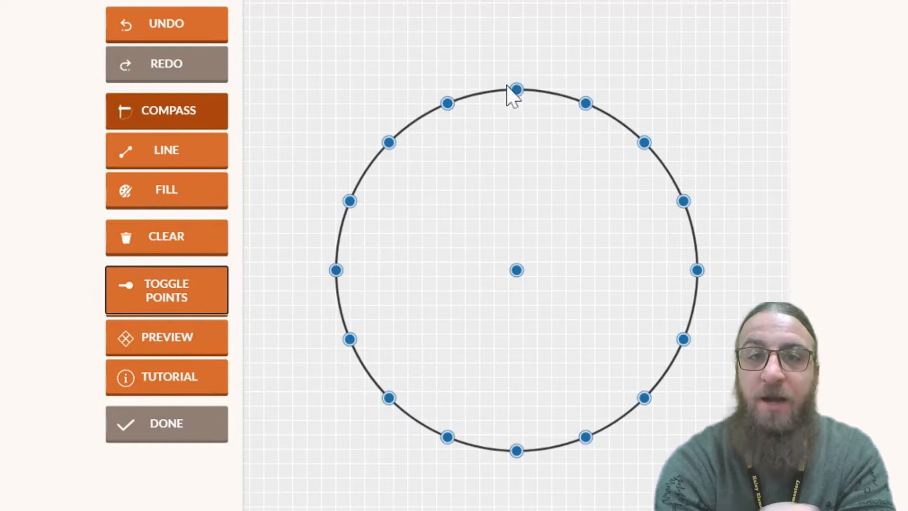
- Draw large mirrored compass circles from a point on the circle, and smaller ones centred on an outer intersection reaching its neighbouring intersection
{"action": "mouse_move", "coordinate": [389, 143]}
{"action": "left_mouse_down"}
{"action": "mouse_move", "coordinate": [349, 94]}
{"action": "mouse_move", "coordinate": [346, 81]}
{"action": "mouse_move", "coordinate": [361, 64]}
{"action": "mouse_move", "coordinate": [333, 95]}
{"action": "mouse_move", "coordinate": [380, 80]}
{"action": "mouse_move", "coordinate": [432, 105]}
{"action": "mouse_move", "coordinate": [345, 63]}
{"action": "mouse_move", "coordinate": [441, 108]}
{"action": "mouse_move", "coordinate": [424, 88]}
{"action": "mouse_move", "coordinate": [445, 105]}
{"action": "mouse_move", "coordinate": [516, 93]}
{"action": "mouse_move", "coordinate": [600, 129]}
{"action": "mouse_move", "coordinate": [629, 156]}
{"action": "mouse_move", "coordinate": [655, 208]}
{"action": "mouse_move", "coordinate": [679, 277]}
{"action": "mouse_move", "coordinate": [629, 398]}
{"action": "mouse_move", "coordinate": [587, 433]}
{"action": "mouse_move", "coordinate": [511, 446]}
{"action": "mouse_move", "coordinate": [609, 339]}
{"action": "mouse_move", "coordinate": [684, 340]}
{"action": "left_mouse_up"}
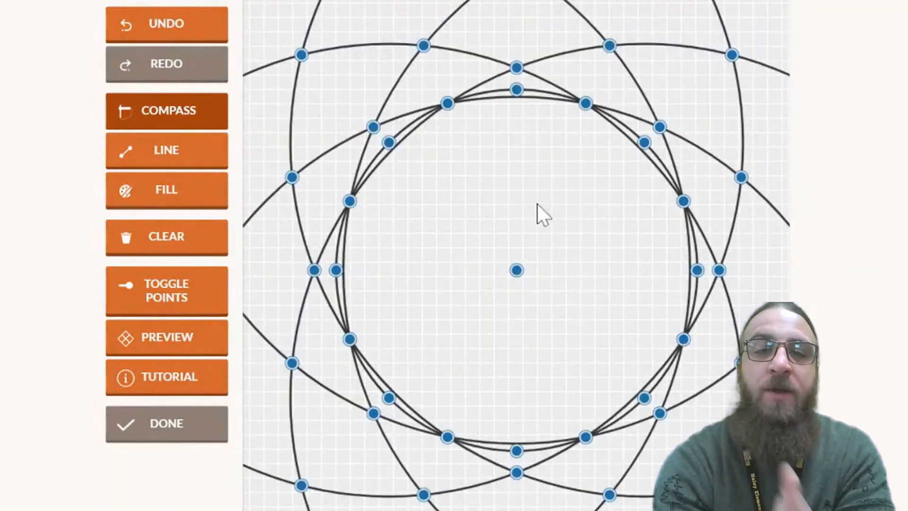
{"action": "scroll", "coordinate": [480, 227], "scroll_direction": "up", "scroll_amount": 2}
{"action": "mouse_move", "coordinate": [424, 136]}
{"action": "left_mouse_down"}
{"action": "mouse_move", "coordinate": [388, 118]}
{"action": "mouse_move", "coordinate": [310, 141]}
{"action": "mouse_move", "coordinate": [312, 157]}
{"action": "left_mouse_up"}
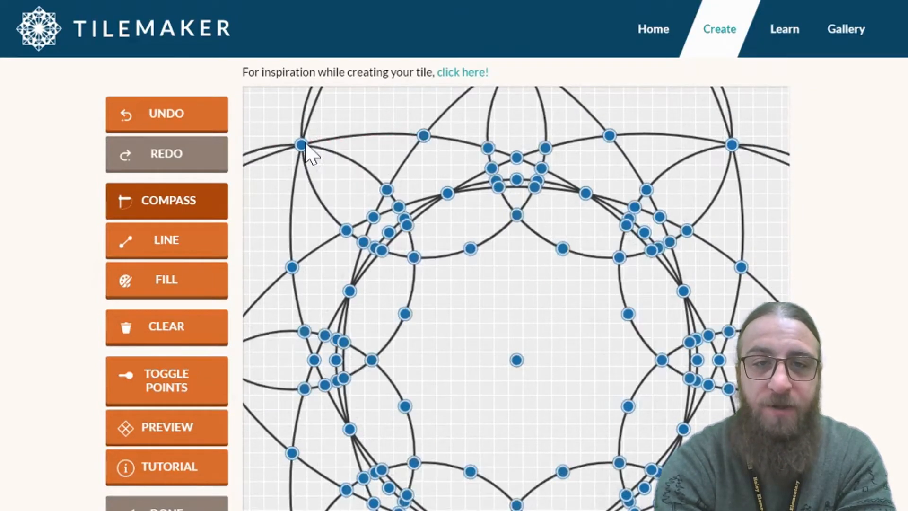
- Draw a smaller compass circle from the tile's centre out to the nearest ring of points on the inner arcs
{"action": "scroll", "coordinate": [549, 281], "scroll_direction": "down", "scroll_amount": 6}
{"action": "scroll", "coordinate": [551, 278], "scroll_direction": "up", "scroll_amount": 2}
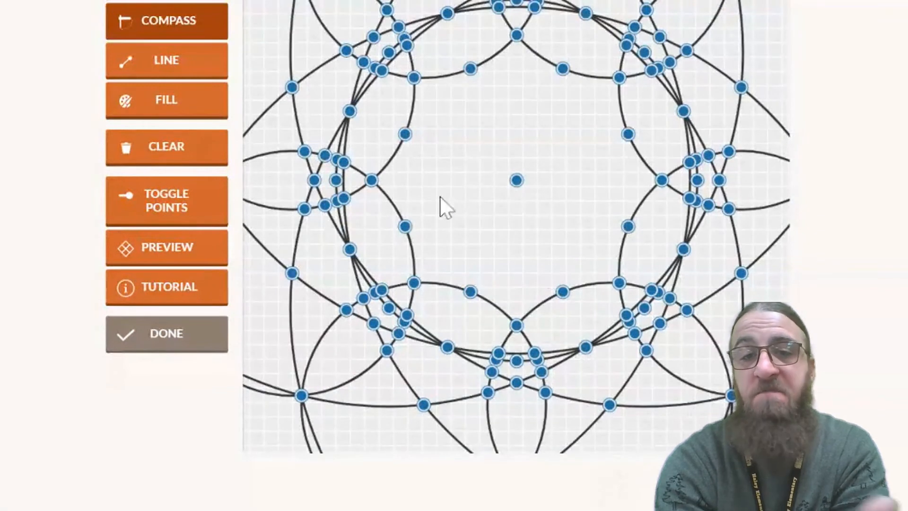
{"action": "mouse_move", "coordinate": [516, 180]}
{"action": "left_mouse_down"}
{"action": "mouse_move", "coordinate": [487, 77]}
{"action": "mouse_move", "coordinate": [476, 80]}
{"action": "left_mouse_up"}
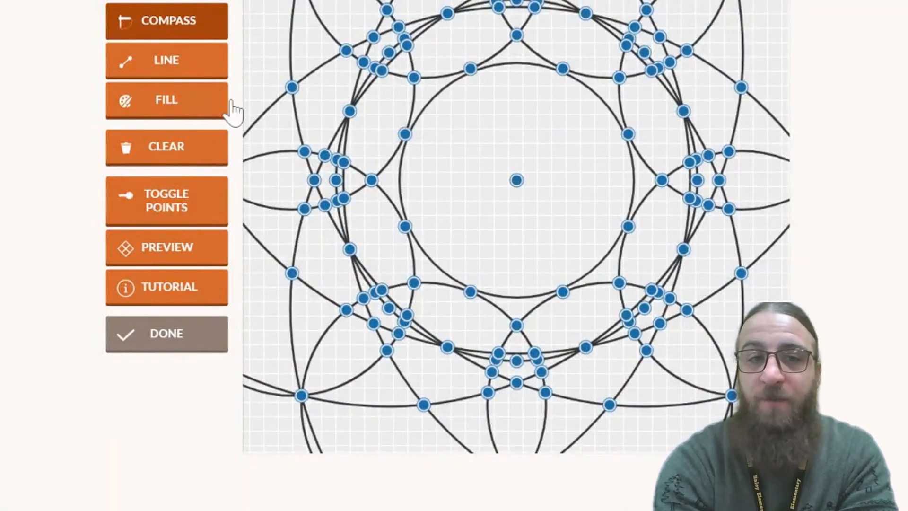
- Draw mirrored straight lines from the tile's centre to the arc intersection directly above the inner circle
{"action": "left_click", "coordinate": [168, 66]}
{"action": "scroll", "coordinate": [407, 179], "scroll_direction": "up", "scroll_amount": 4}
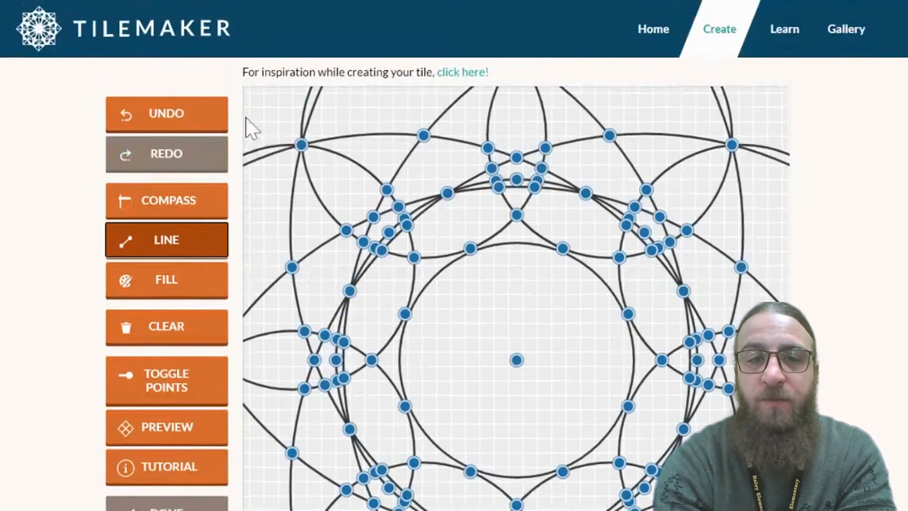
{"action": "left_click", "coordinate": [516, 360]}
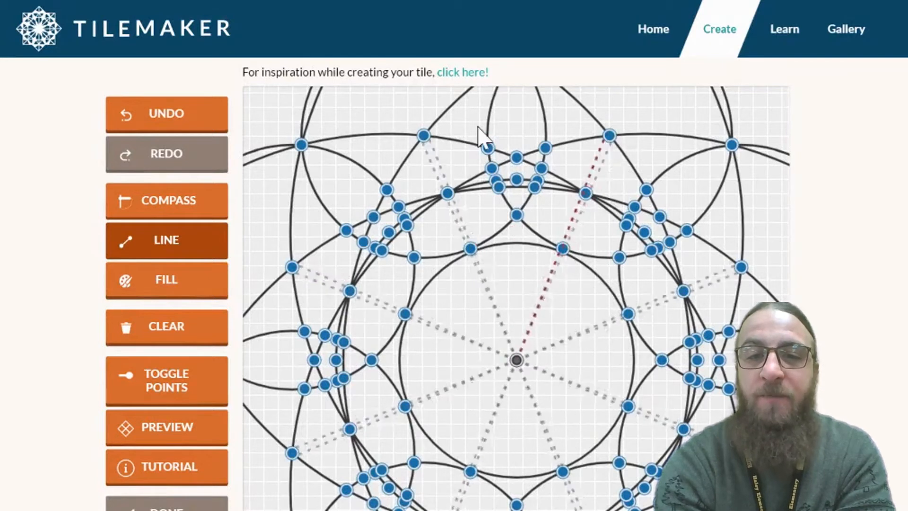
{"action": "left_click", "coordinate": [517, 216]}
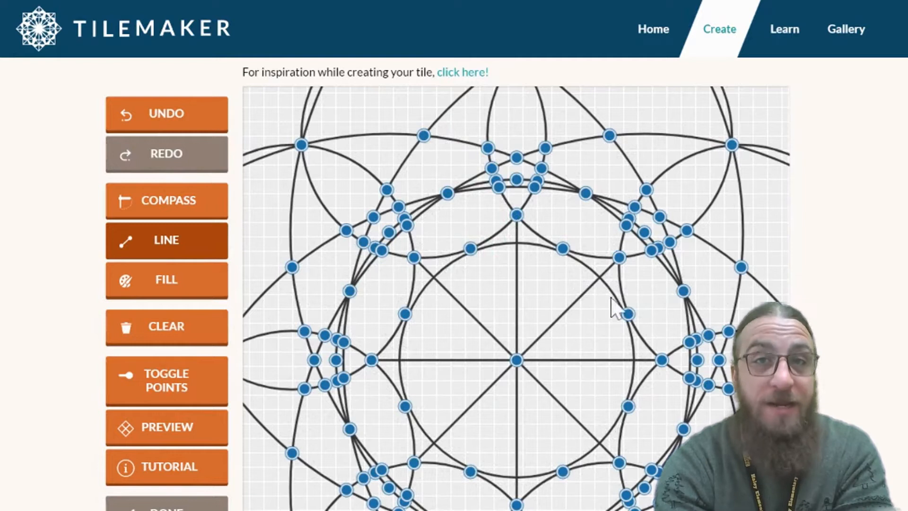
- Fill the eight segments of the central circle with red
{"action": "scroll", "coordinate": [608, 310], "scroll_direction": "down", "scroll_amount": 2}
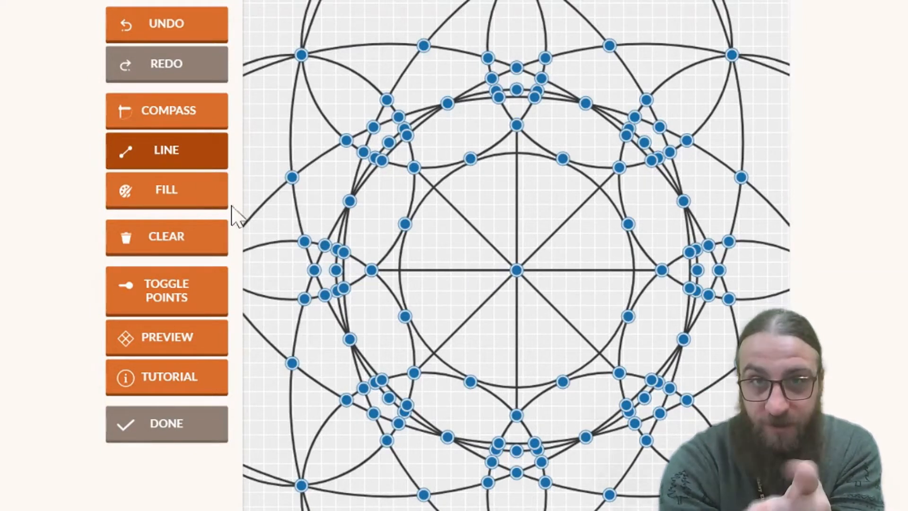
{"action": "left_click", "coordinate": [184, 211]}
{"action": "scroll", "coordinate": [502, 274], "scroll_direction": "up", "scroll_amount": 2}
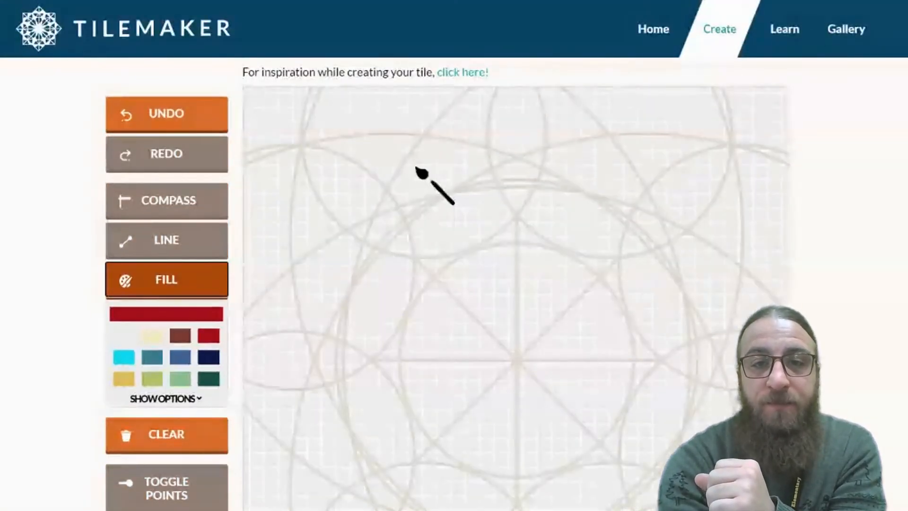
{"action": "scroll", "coordinate": [540, 350], "scroll_direction": "down", "scroll_amount": 2}
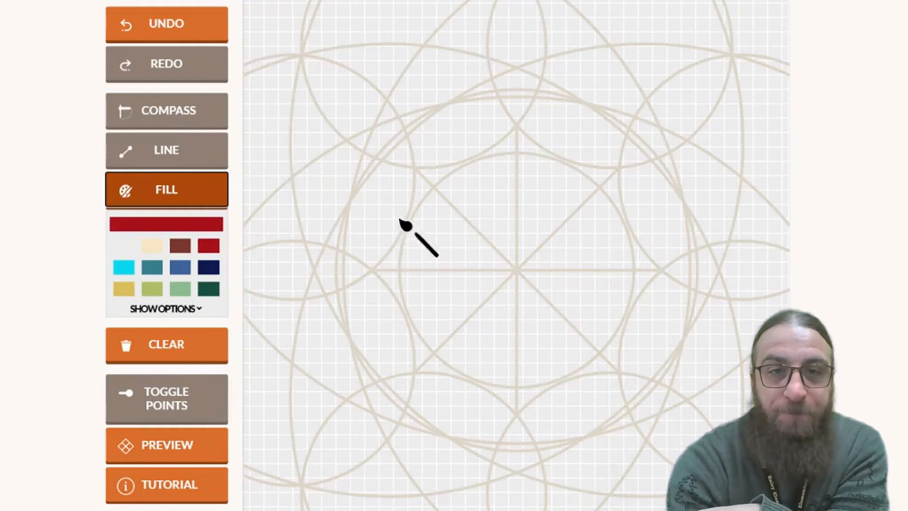
{"action": "left_click", "coordinate": [450, 254]}
{"action": "left_click", "coordinate": [564, 351]}
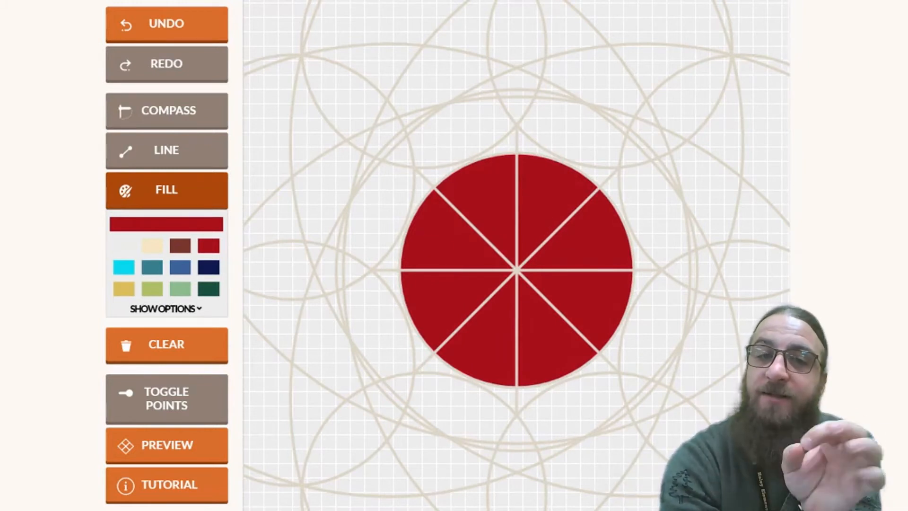
- Try red on the outer petal shapes, and undo all the red fills
{"action": "left_click", "coordinate": [361, 111]}
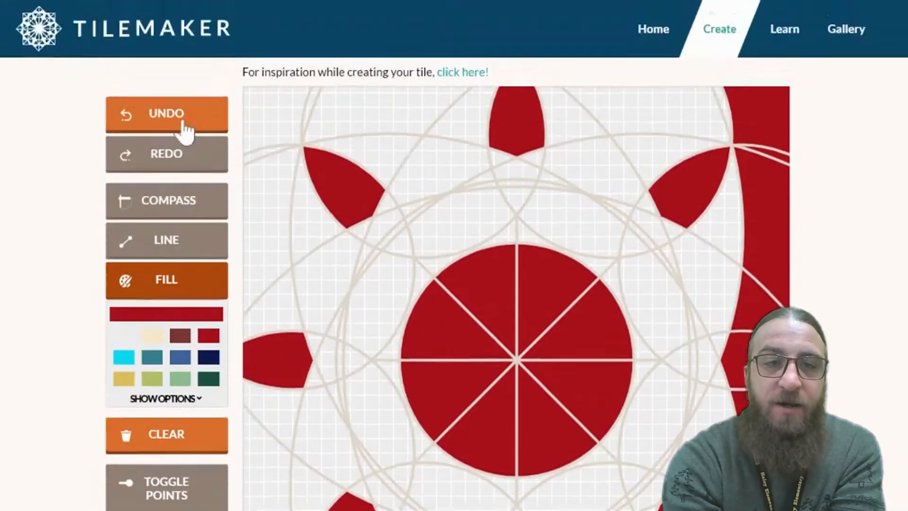
{"action": "left_click", "coordinate": [179, 118]}
{"action": "left_click", "coordinate": [178, 116]}
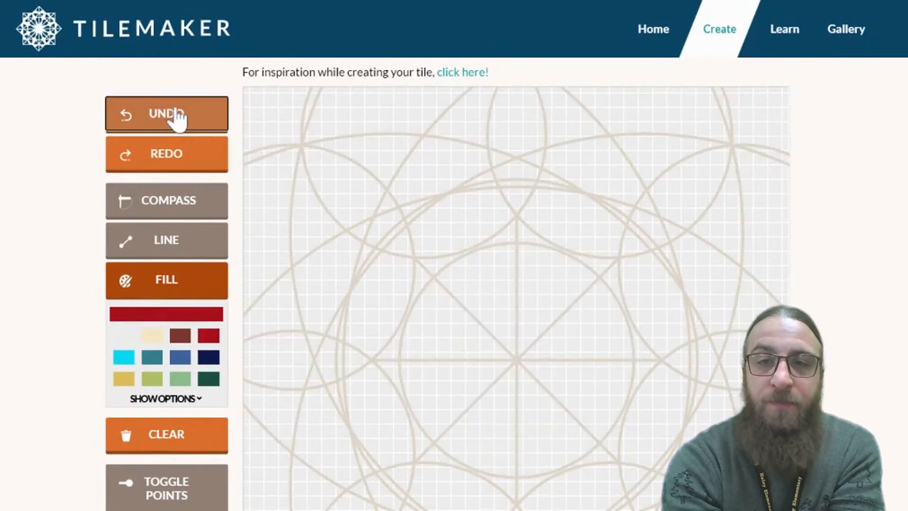
- Mix a custom deep blue fill colour and apply it to the eight angular shapes surrounding the large circle
{"action": "scroll", "coordinate": [188, 175], "scroll_direction": "down", "scroll_amount": 2}
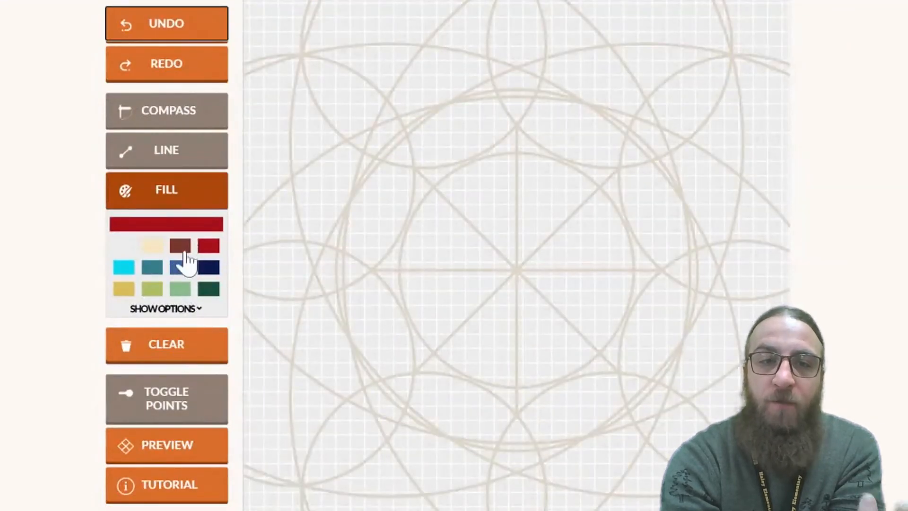
{"action": "scroll", "coordinate": [183, 266], "scroll_direction": "up", "scroll_amount": 2}
{"action": "scroll", "coordinate": [192, 227], "scroll_direction": "down", "scroll_amount": 2}
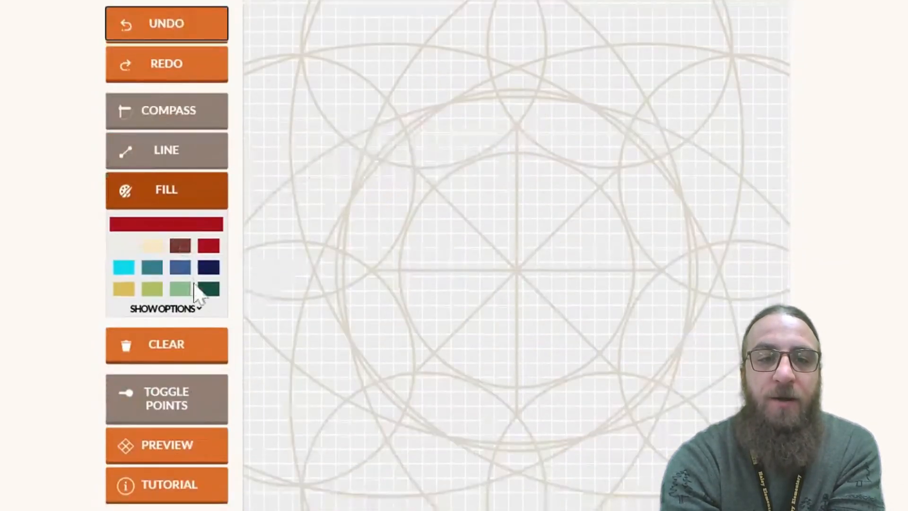
{"action": "left_click", "coordinate": [196, 310]}
{"action": "left_click", "coordinate": [147, 330]}
{"action": "mouse_move", "coordinate": [155, 335]}
{"action": "left_mouse_down"}
{"action": "mouse_move", "coordinate": [162, 356]}
{"action": "mouse_move", "coordinate": [160, 330]}
{"action": "mouse_move", "coordinate": [180, 333]}
{"action": "mouse_move", "coordinate": [185, 375]}
{"action": "mouse_move", "coordinate": [190, 337]}
{"action": "mouse_move", "coordinate": [187, 374]}
{"action": "mouse_move", "coordinate": [185, 345]}
{"action": "mouse_move", "coordinate": [195, 361]}
{"action": "mouse_move", "coordinate": [187, 367]}
{"action": "mouse_move", "coordinate": [170, 342]}
{"action": "mouse_move", "coordinate": [144, 355]}
{"action": "left_mouse_up"}
{"action": "scroll", "coordinate": [87, 314], "scroll_direction": "down", "scroll_amount": 2}
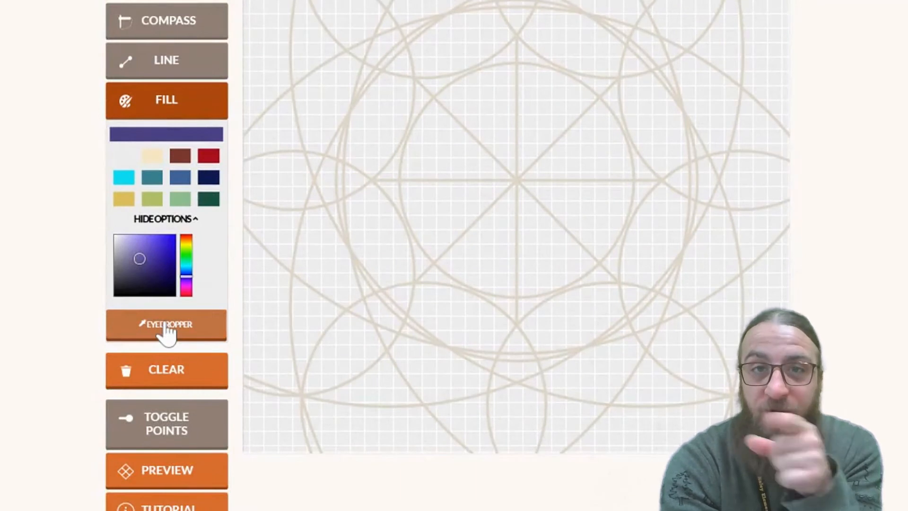
{"action": "left_click_drag", "start_coordinate": [169, 264], "coordinate": [161, 250]}
{"action": "left_click", "coordinate": [310, 256]}
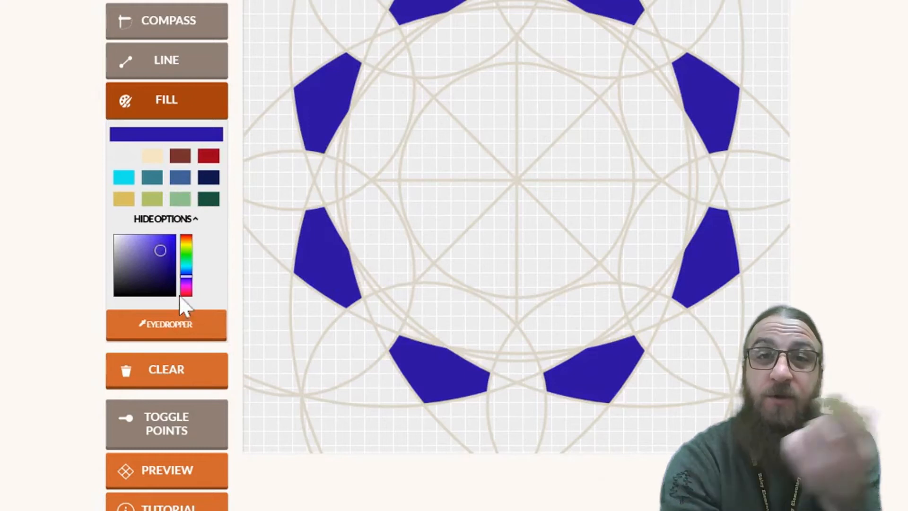
- Try the eyedropper on a blue shape, change the custom colour's hue to green and fill the central circle with it
{"action": "left_click", "coordinate": [177, 328]}
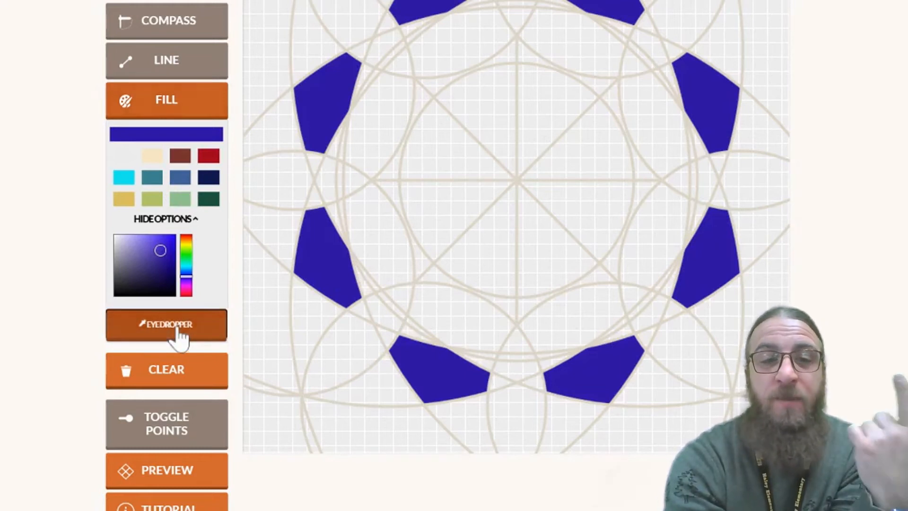
{"action": "left_click", "coordinate": [318, 259]}
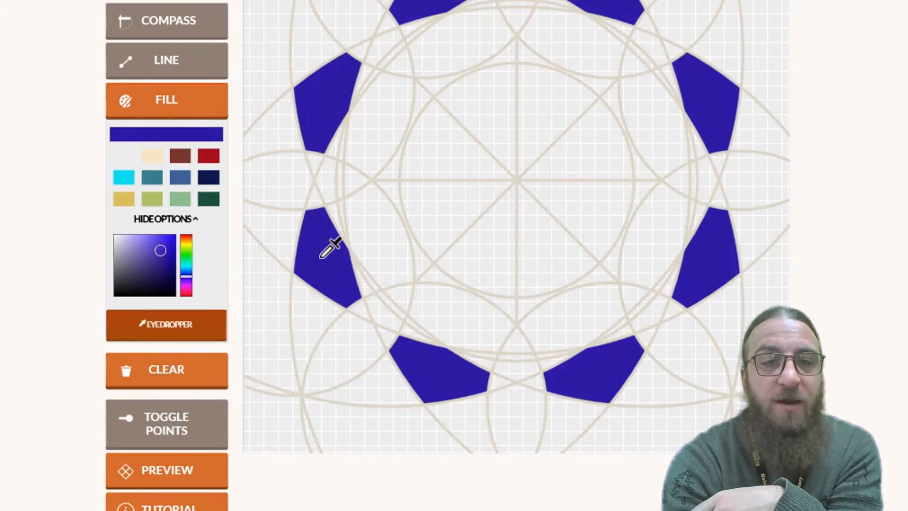
{"action": "left_click_drag", "start_coordinate": [191, 265], "coordinate": [189, 259]}
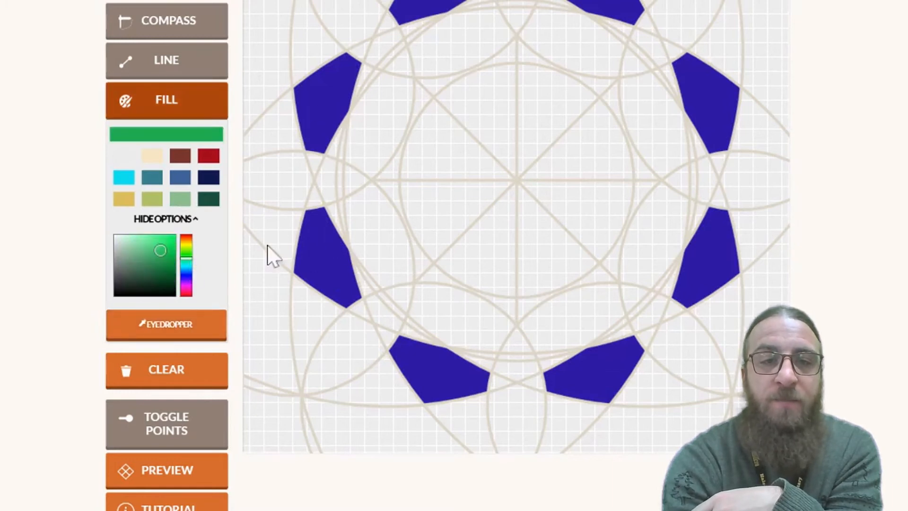
{"action": "left_click", "coordinate": [473, 198]}
- Sample the deep blue from one of the filled outer shapes as the current fill colour
{"action": "left_click", "coordinate": [162, 335]}
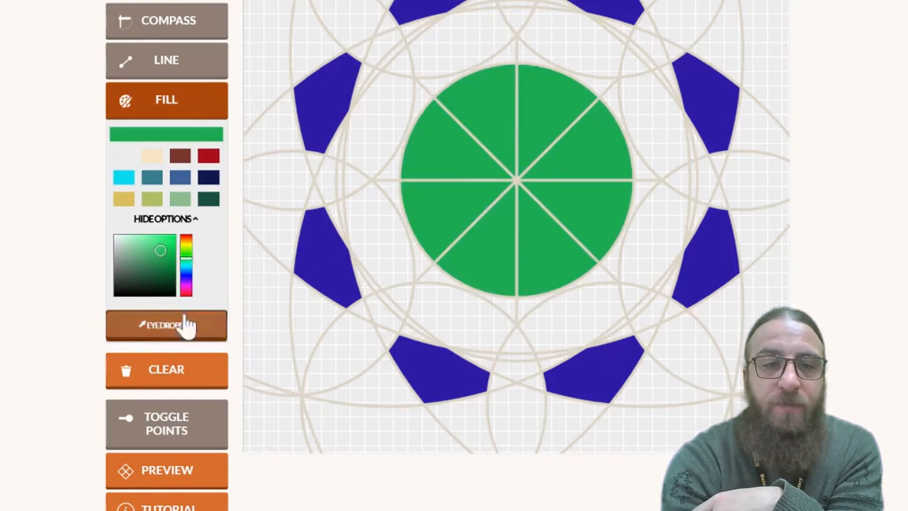
{"action": "left_click", "coordinate": [337, 237]}
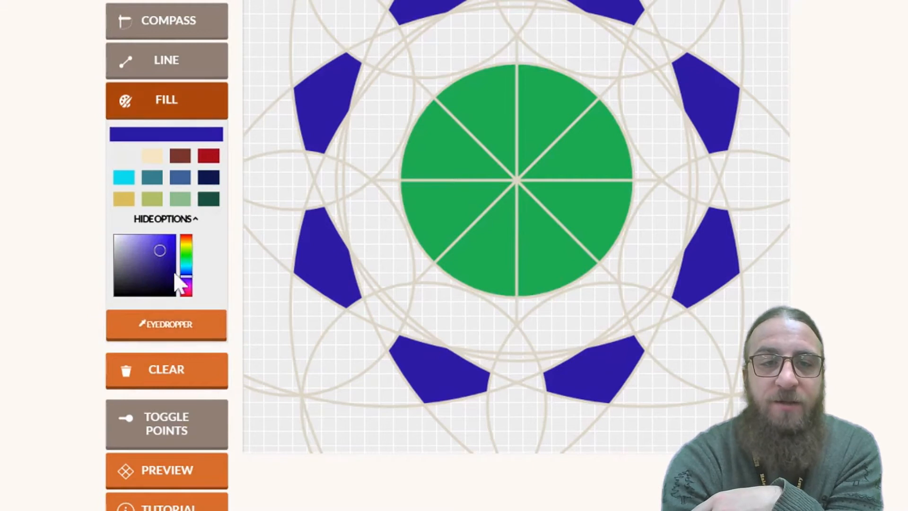
{"action": "scroll", "coordinate": [402, 305], "scroll_direction": "up", "scroll_amount": 2}
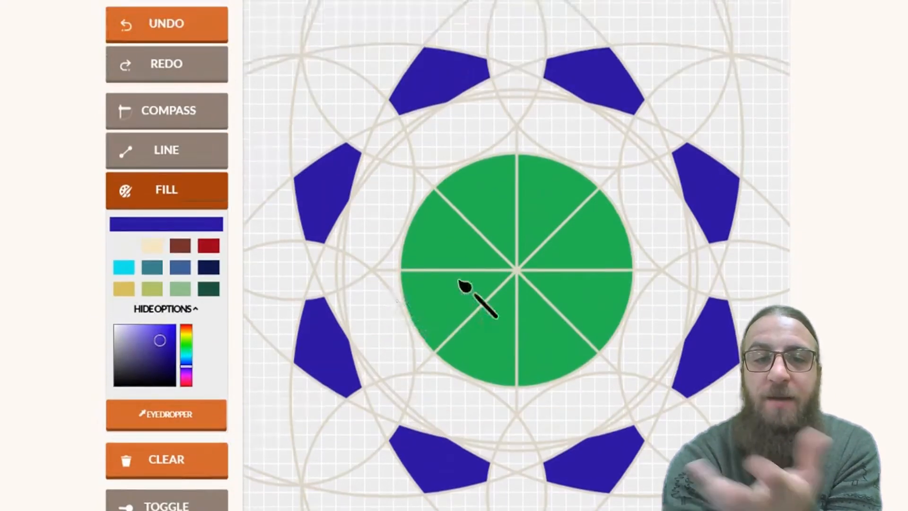
{"action": "scroll", "coordinate": [357, 290], "scroll_direction": "down", "scroll_amount": 2}
{"action": "scroll", "coordinate": [312, 289], "scroll_direction": "down", "scroll_amount": 2}
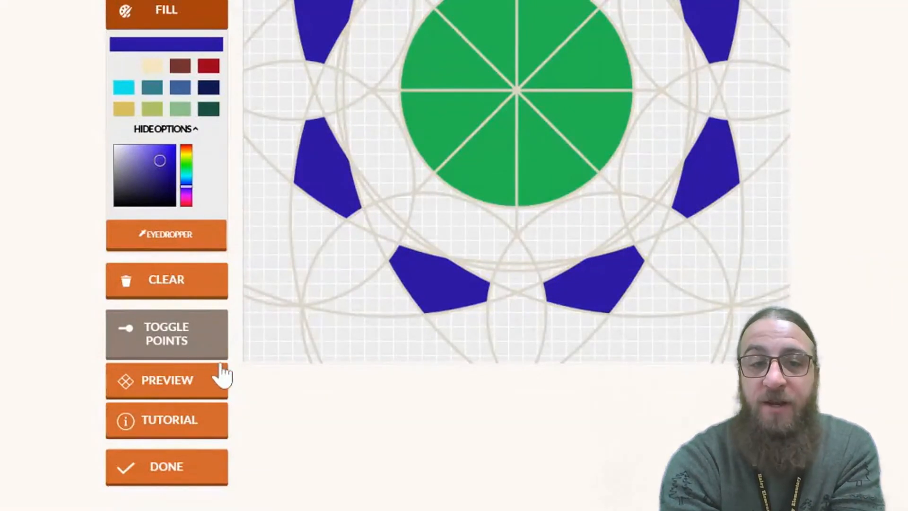
- Preview the tile as a repeating pattern and turn tessellation off to examine the single tile
{"action": "left_click", "coordinate": [186, 397]}
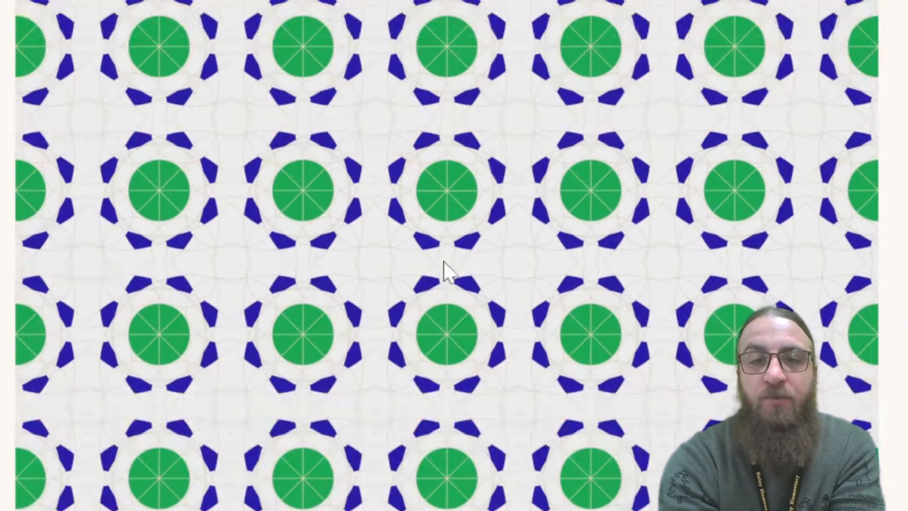
{"action": "scroll", "coordinate": [629, 308], "scroll_direction": "up", "scroll_amount": 2}
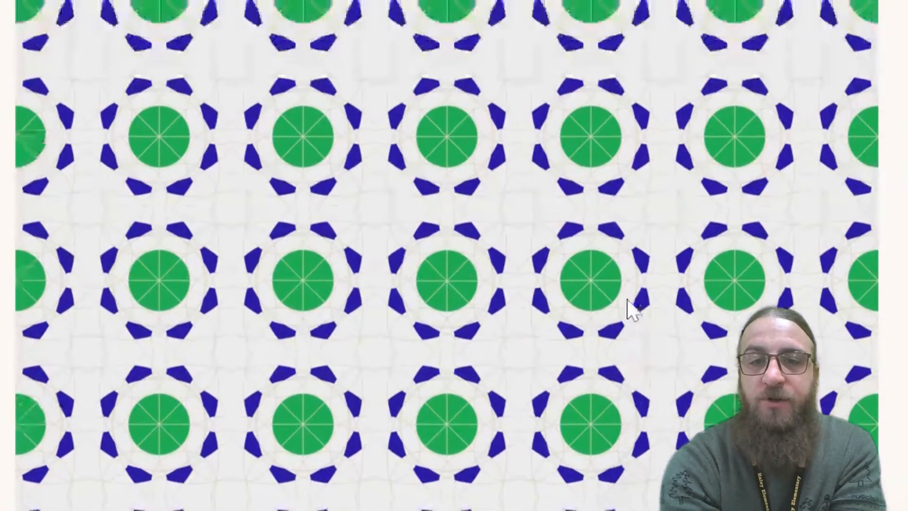
{"action": "scroll", "coordinate": [629, 308], "scroll_direction": "up", "scroll_amount": 1}
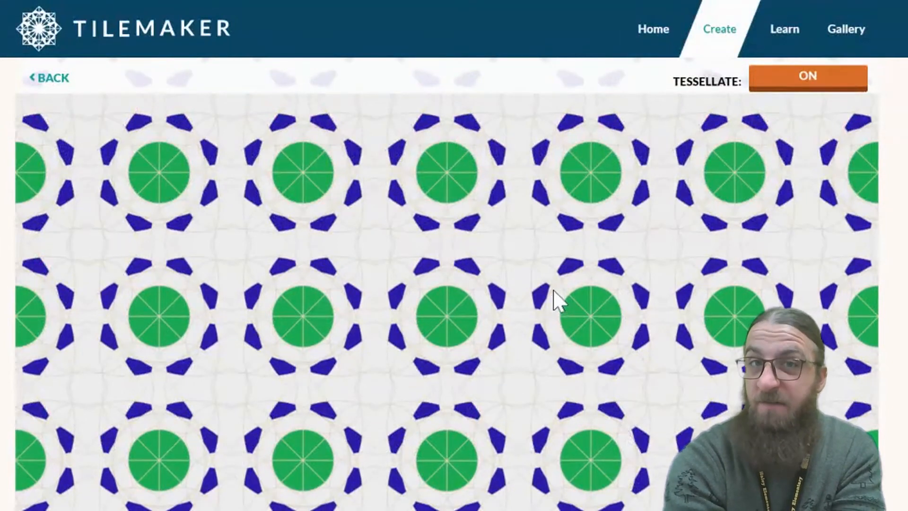
{"action": "left_click", "coordinate": [794, 78]}
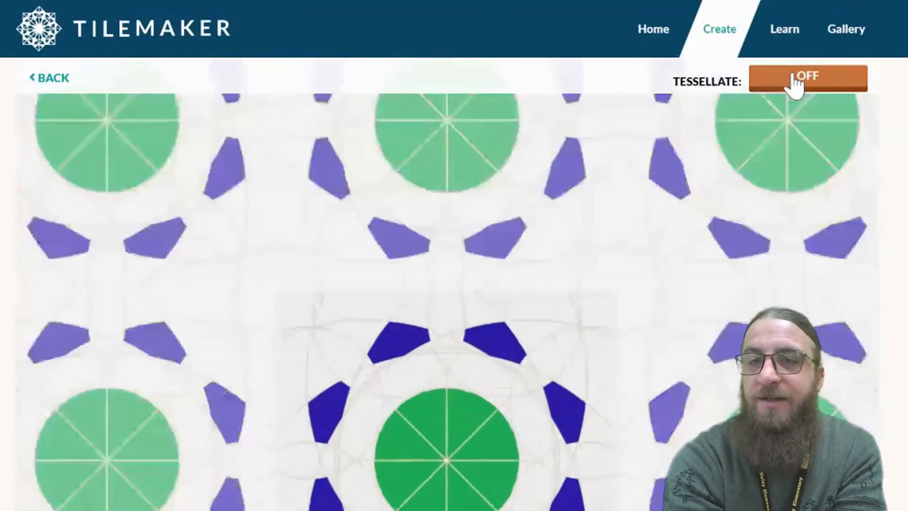
{"action": "scroll", "coordinate": [407, 345], "scroll_direction": "down", "scroll_amount": 4}
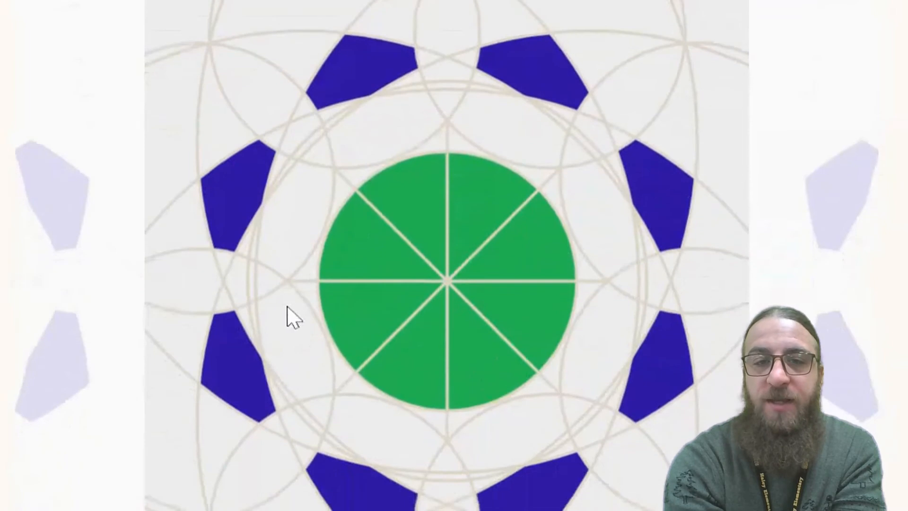
{"action": "scroll", "coordinate": [556, 337], "scroll_direction": "down", "scroll_amount": 2}
{"action": "scroll", "coordinate": [555, 336], "scroll_direction": "up", "scroll_amount": 6}
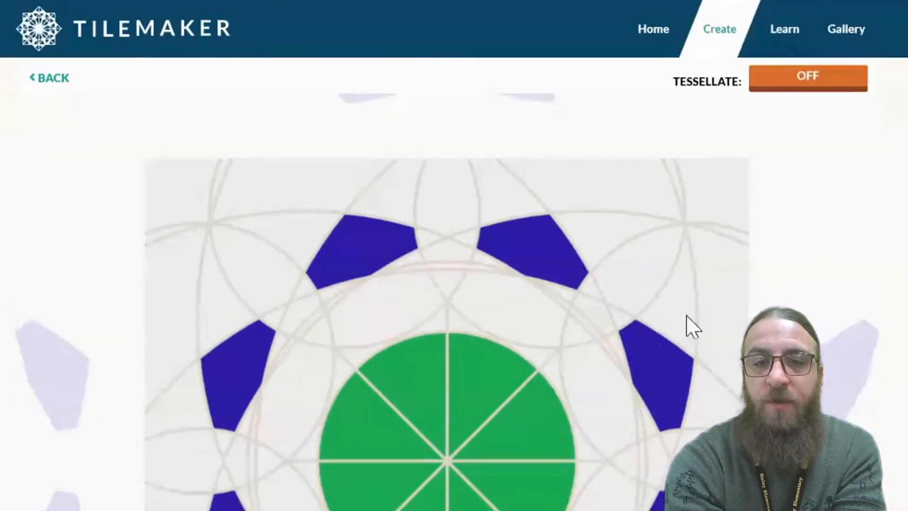
- Turn tessellation back on in the preview, examine the repeating pattern and return to the tile editor
{"action": "left_click", "coordinate": [806, 79]}
{"action": "scroll", "coordinate": [507, 197], "scroll_direction": "down", "scroll_amount": 2}
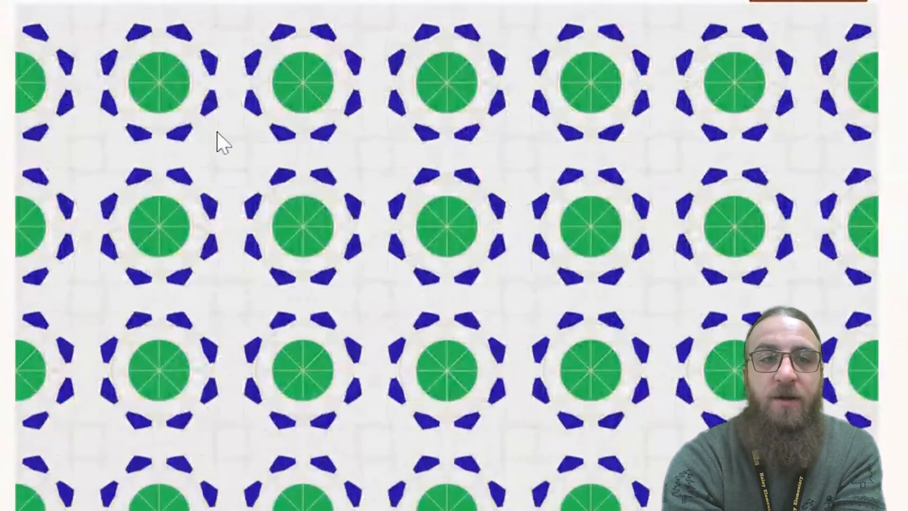
{"action": "scroll", "coordinate": [223, 142], "scroll_direction": "up", "scroll_amount": 2}
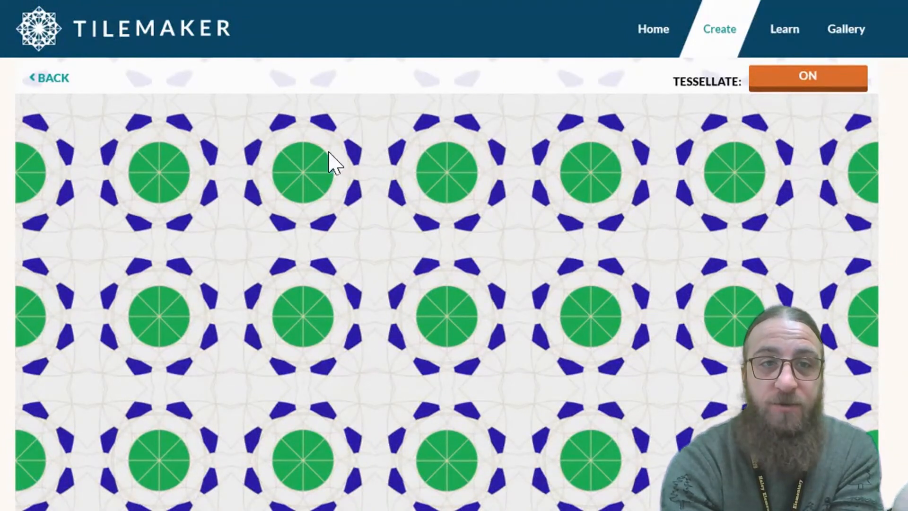
{"action": "left_click", "coordinate": [50, 88]}
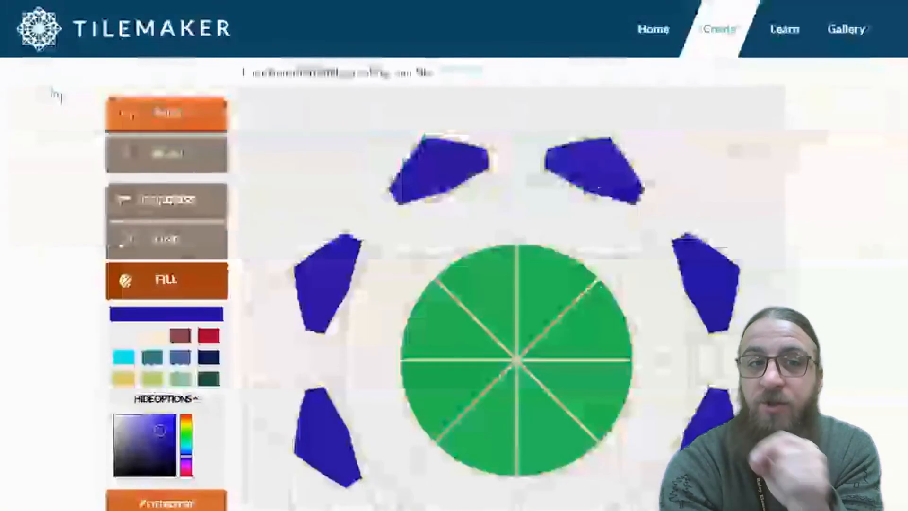
- Submit the finished tile and download its image
{"action": "scroll", "coordinate": [483, 345], "scroll_direction": "down", "scroll_amount": 4}
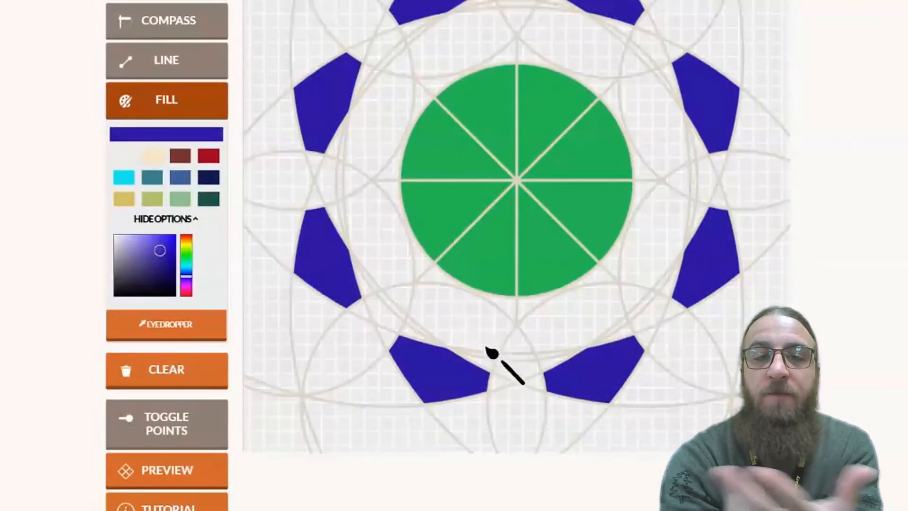
{"action": "scroll", "coordinate": [477, 359], "scroll_direction": "down", "scroll_amount": 4}
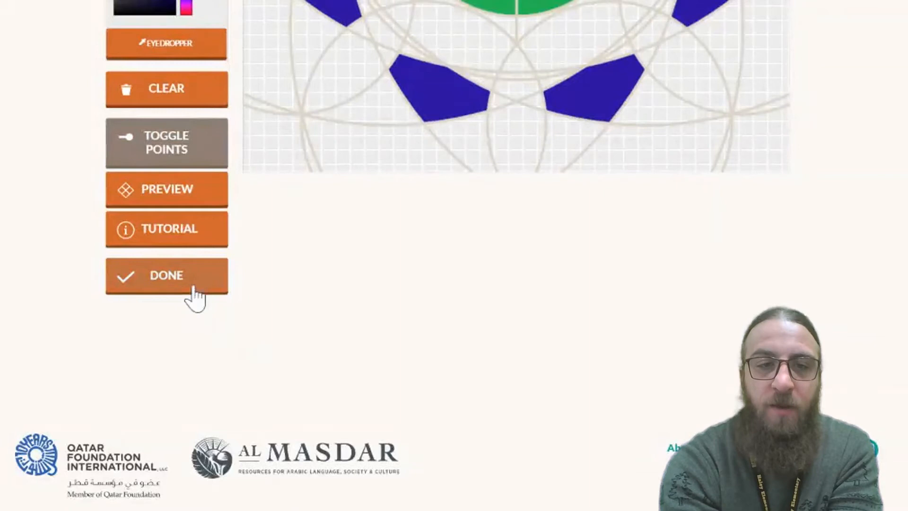
{"action": "left_click", "coordinate": [190, 286]}
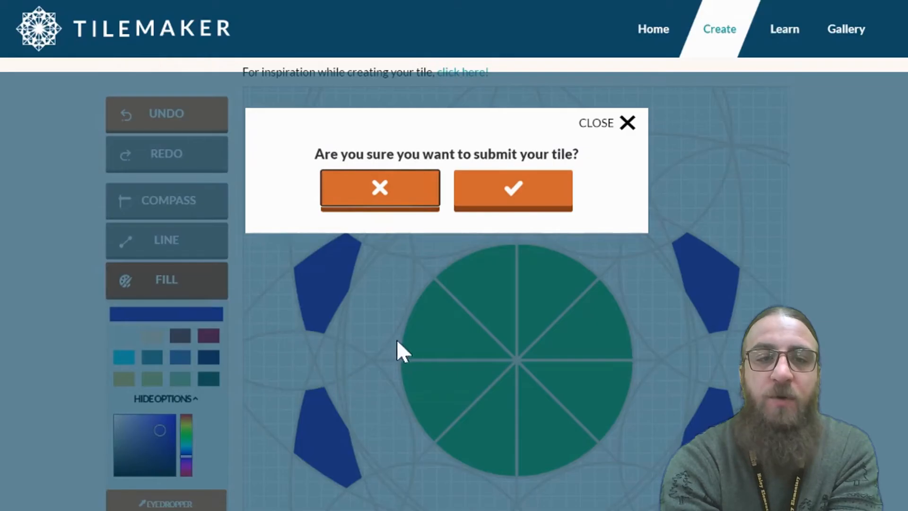
{"action": "left_click", "coordinate": [510, 194]}
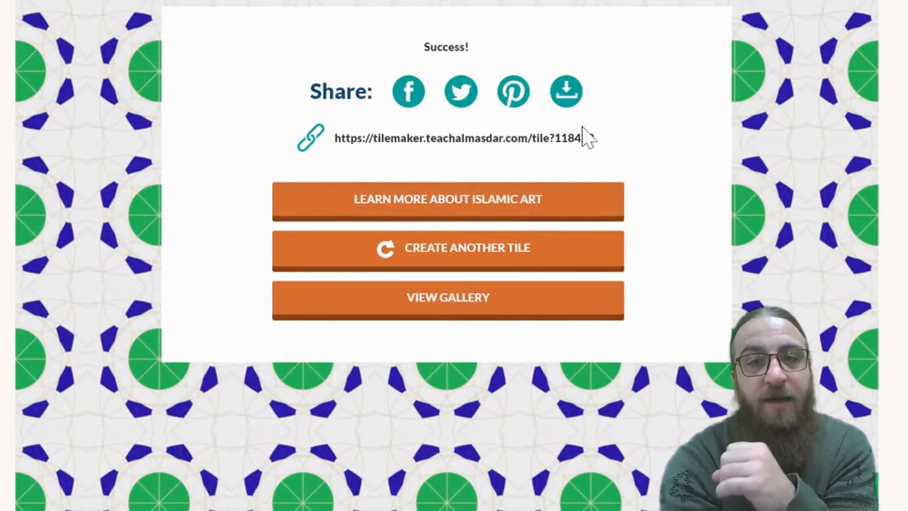
{"action": "left_click", "coordinate": [574, 96]}
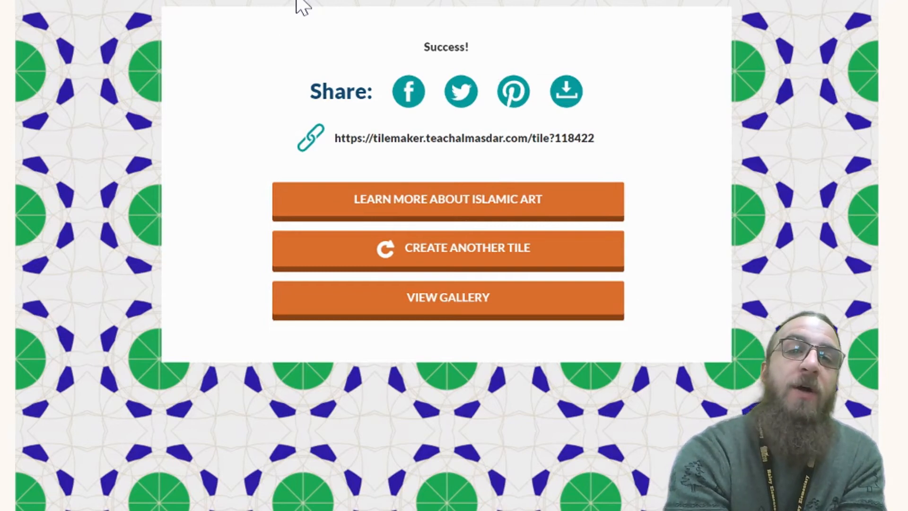
- View the gallery and browse the submitted tile designs below the symmetry questions
{"action": "left_click", "coordinate": [455, 308]}
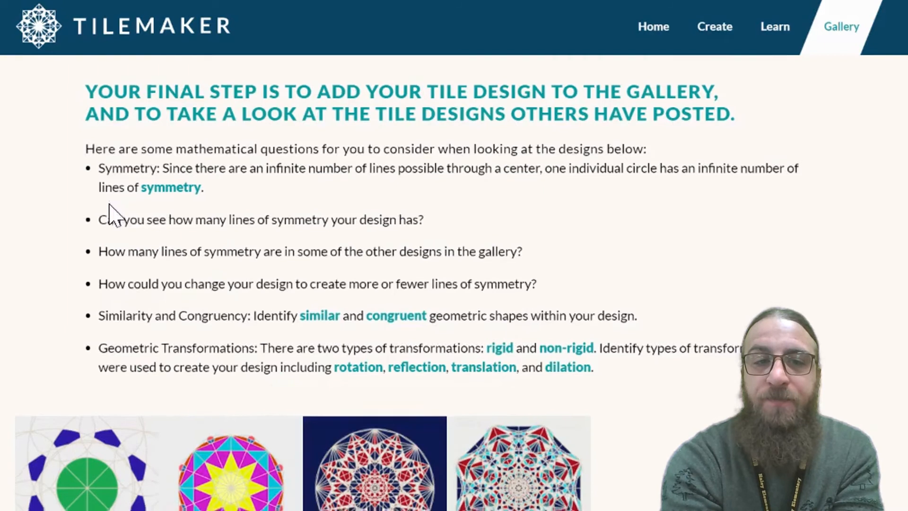
{"action": "scroll", "coordinate": [109, 211], "scroll_direction": "down", "scroll_amount": 5}
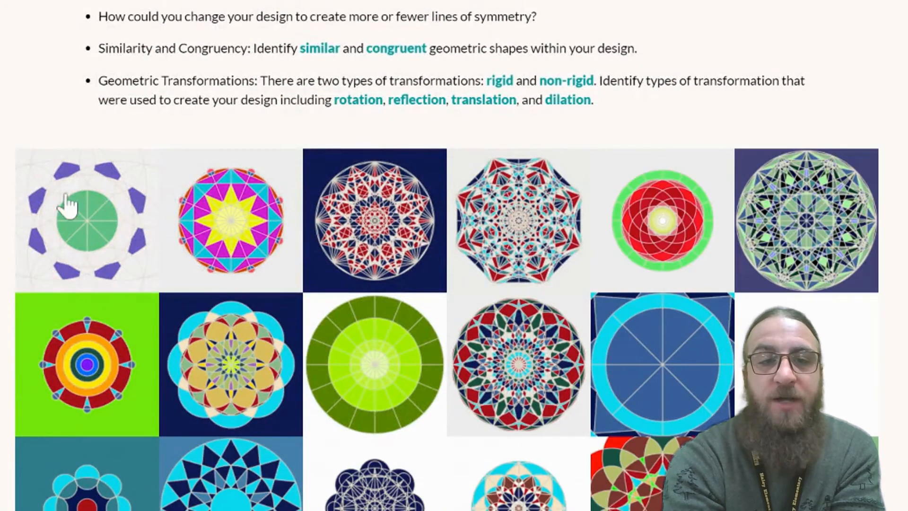
{"action": "scroll", "coordinate": [365, 280], "scroll_direction": "down", "scroll_amount": 4}
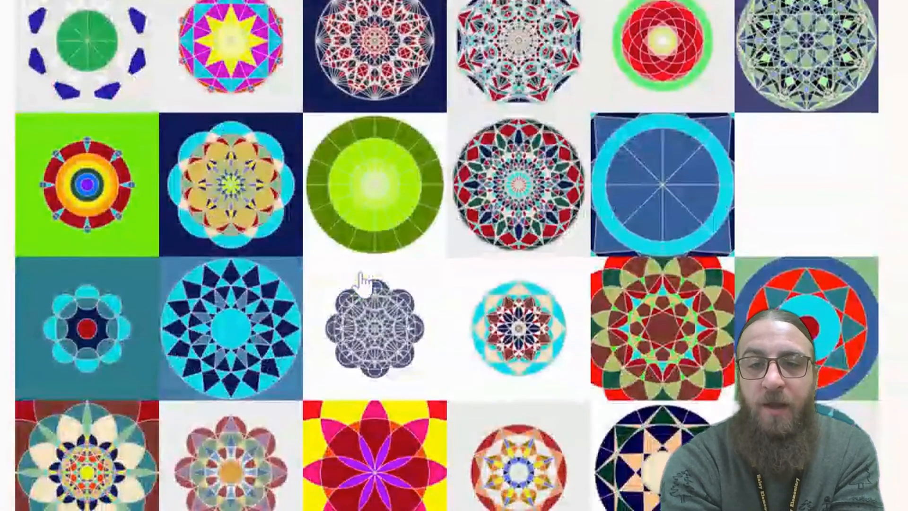
{"action": "scroll", "coordinate": [365, 280], "scroll_direction": "down", "scroll_amount": 4}
{"action": "scroll", "coordinate": [361, 284], "scroll_direction": "down", "scroll_amount": 1}
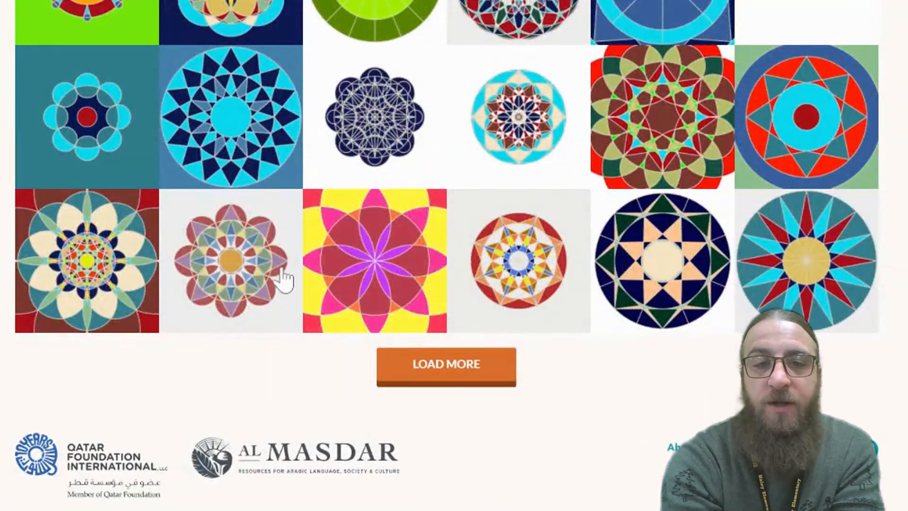
- Open the Learn page and examine its History section on Khirbat al-Mafjar and Qasr al-Mshatta
{"action": "scroll", "coordinate": [233, 274], "scroll_direction": "up", "scroll_amount": 14}
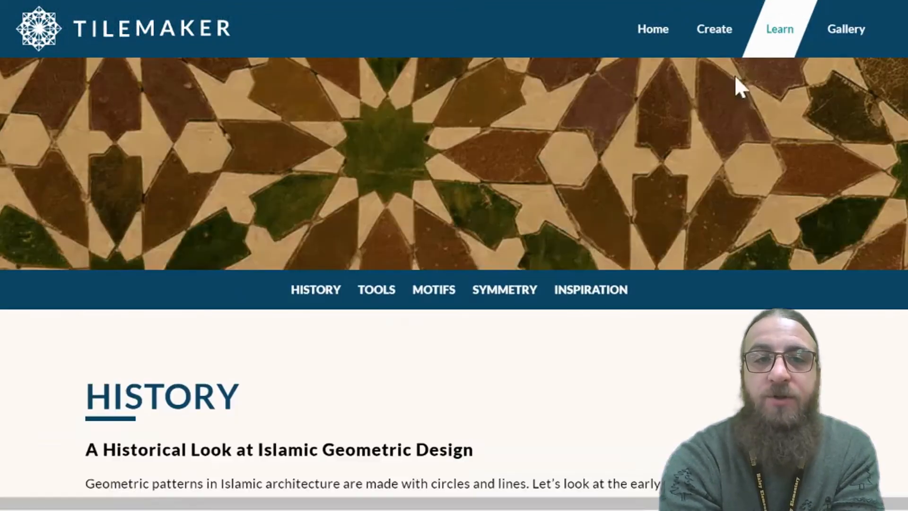
{"action": "scroll", "coordinate": [247, 200], "scroll_direction": "down", "scroll_amount": 10}
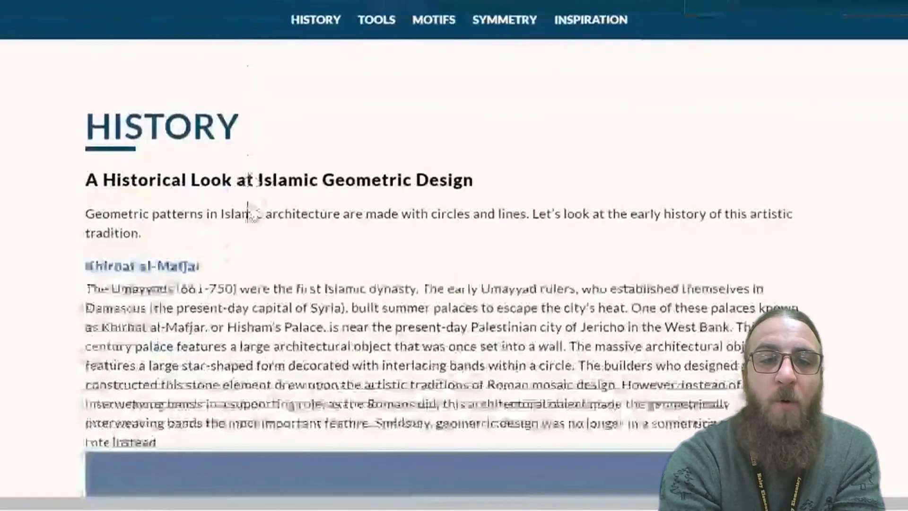
{"action": "scroll", "coordinate": [273, 204], "scroll_direction": "up", "scroll_amount": 4}
{"action": "scroll", "coordinate": [273, 203], "scroll_direction": "down", "scroll_amount": 3}
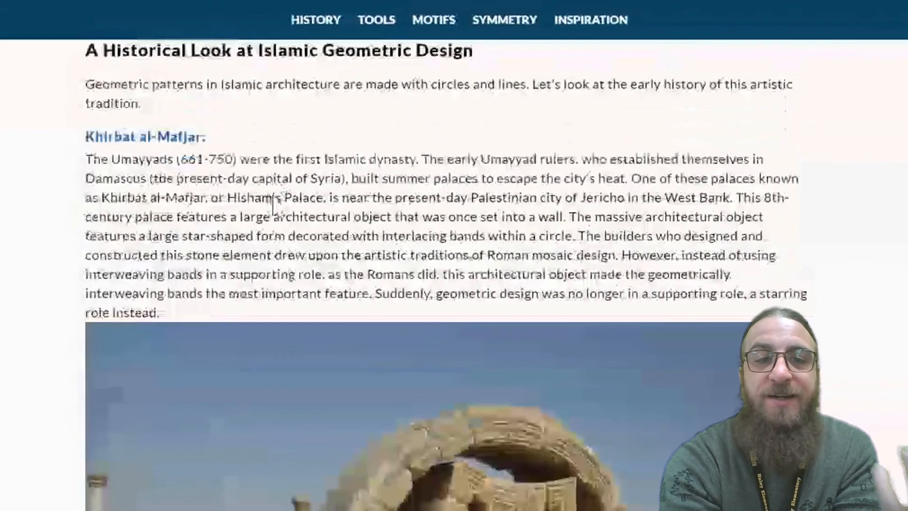
{"action": "scroll", "coordinate": [273, 205], "scroll_direction": "down", "scroll_amount": 4}
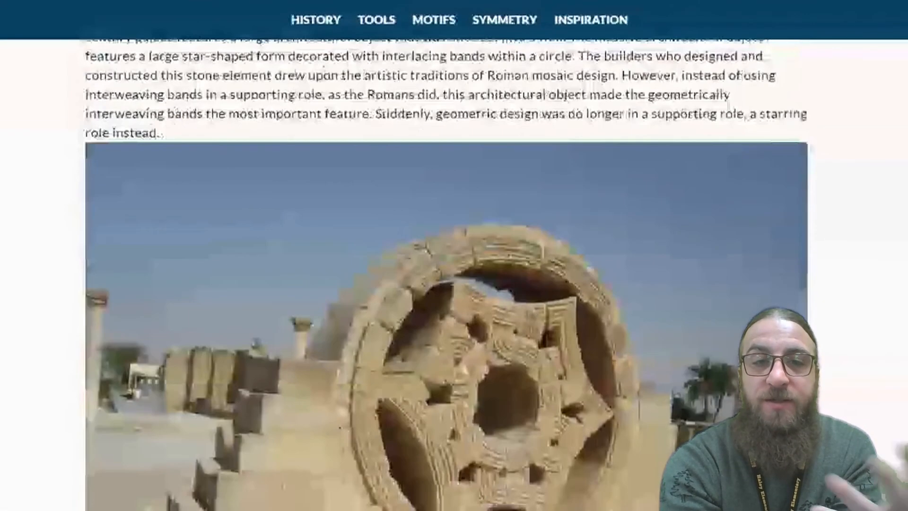
{"action": "scroll", "coordinate": [274, 205], "scroll_direction": "down", "scroll_amount": 6}
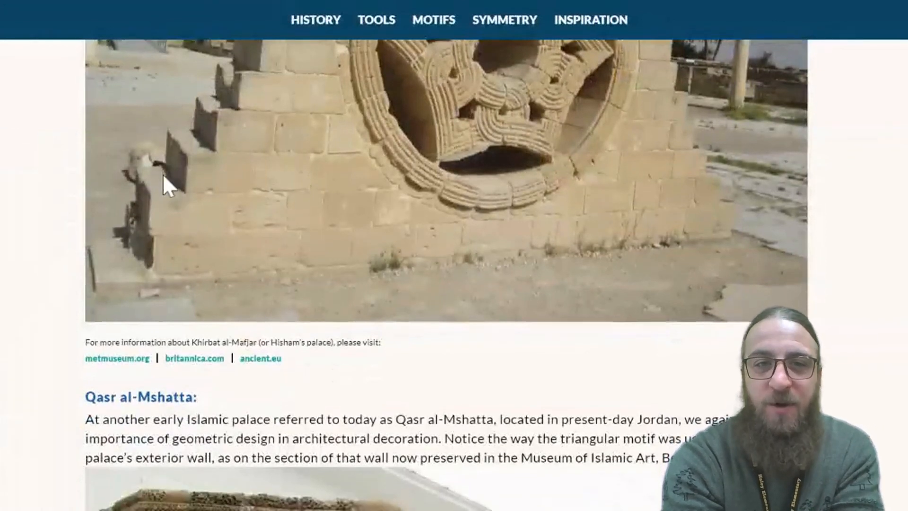
{"action": "scroll", "coordinate": [163, 176], "scroll_direction": "down", "scroll_amount": 7}
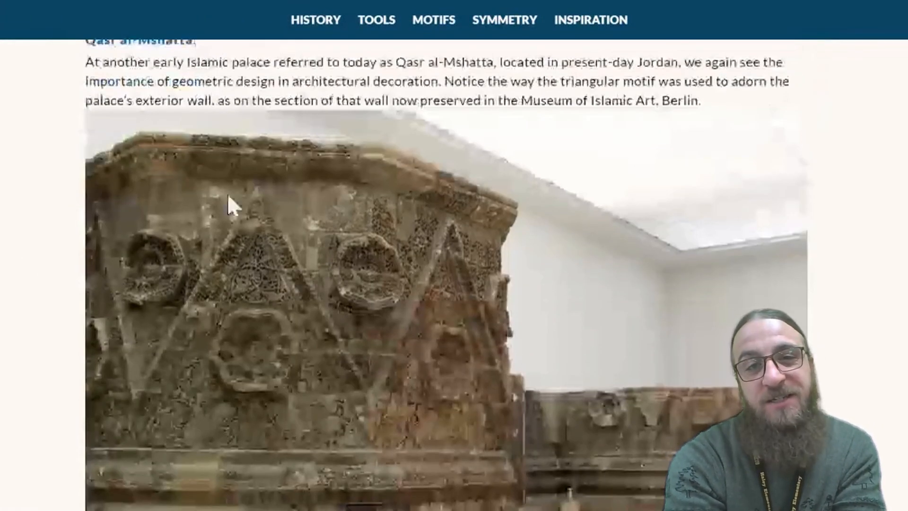
{"action": "scroll", "coordinate": [324, 263], "scroll_direction": "up", "scroll_amount": 2}
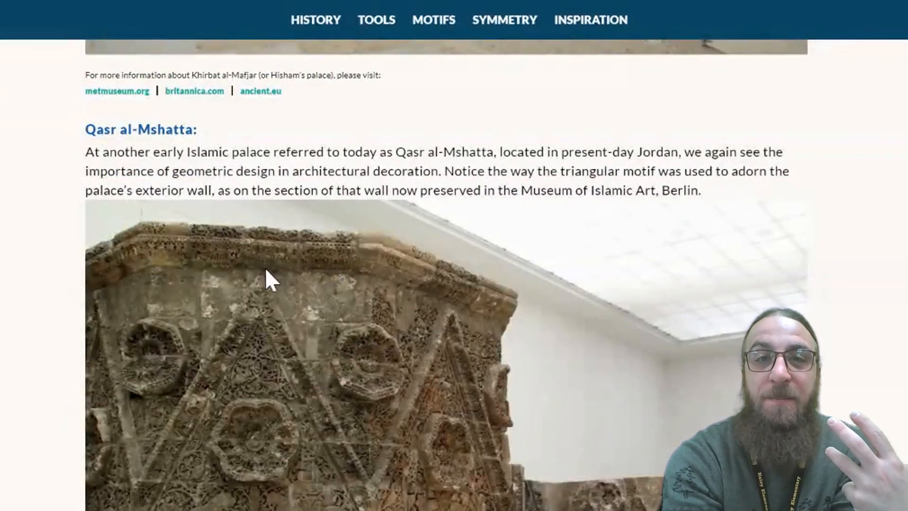
{"action": "scroll", "coordinate": [264, 298], "scroll_direction": "up", "scroll_amount": 4}
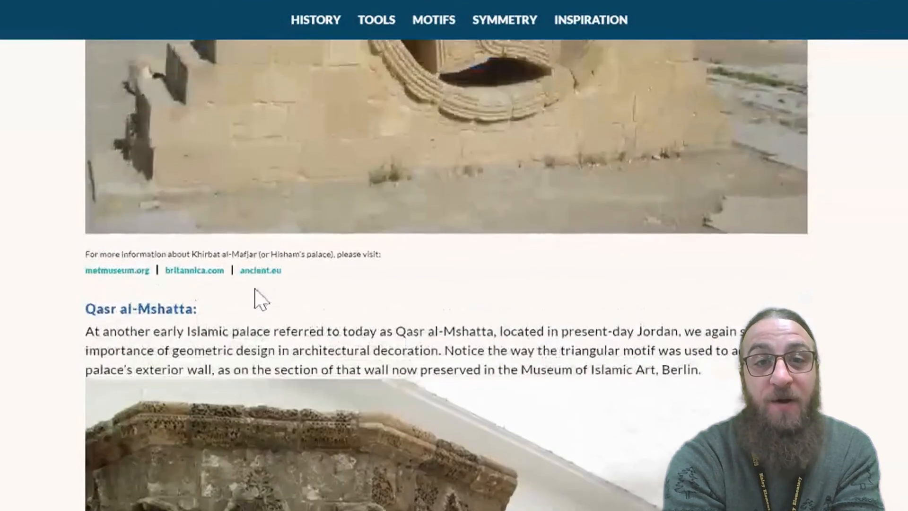
- Leave the History section and open a blank canvas for creating a new tile
{"action": "scroll", "coordinate": [256, 290], "scroll_direction": "up", "scroll_amount": 15}
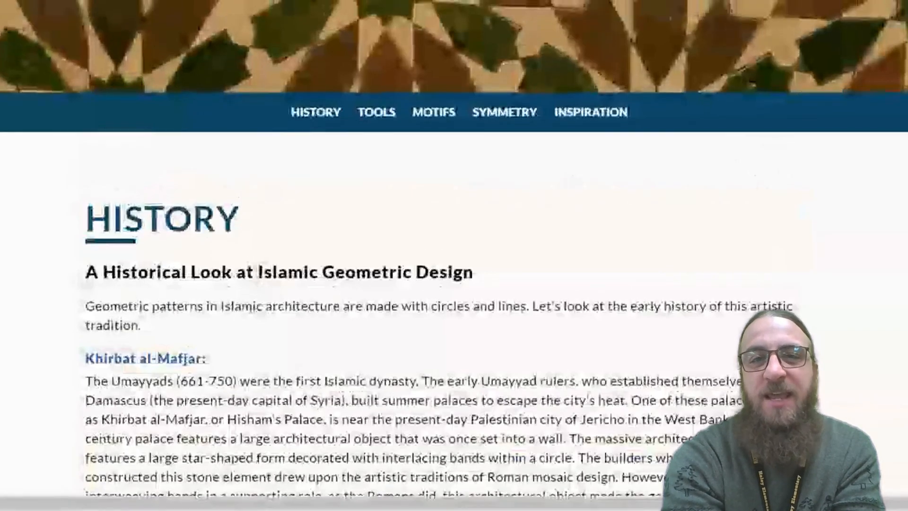
{"action": "scroll", "coordinate": [454, 255], "scroll_direction": "up", "scroll_amount": 4}
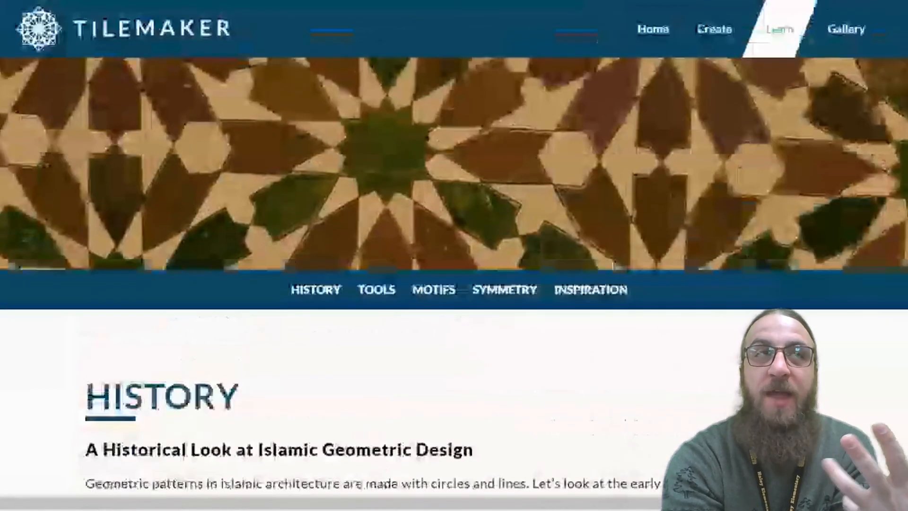
{"action": "scroll", "coordinate": [283, 304], "scroll_direction": "down", "scroll_amount": 4}
{"action": "scroll", "coordinate": [328, 260], "scroll_direction": "up", "scroll_amount": 4}
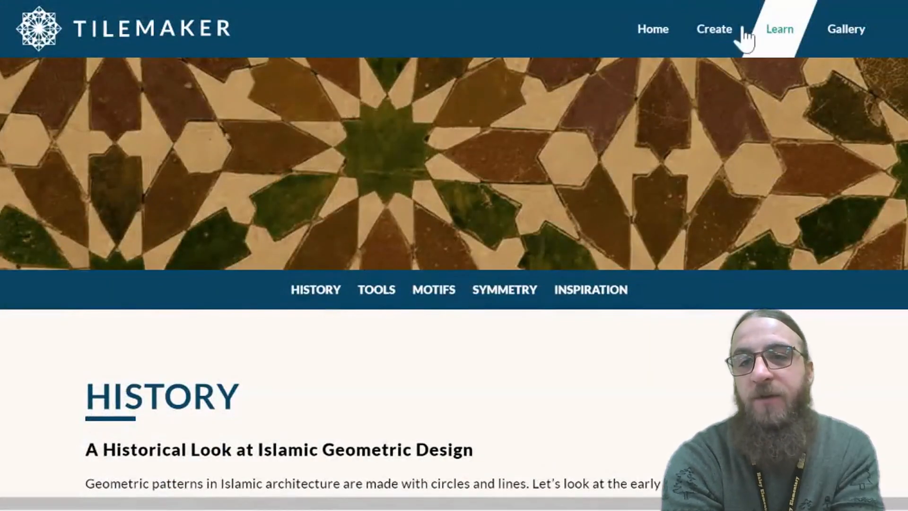
{"action": "left_click", "coordinate": [719, 45]}
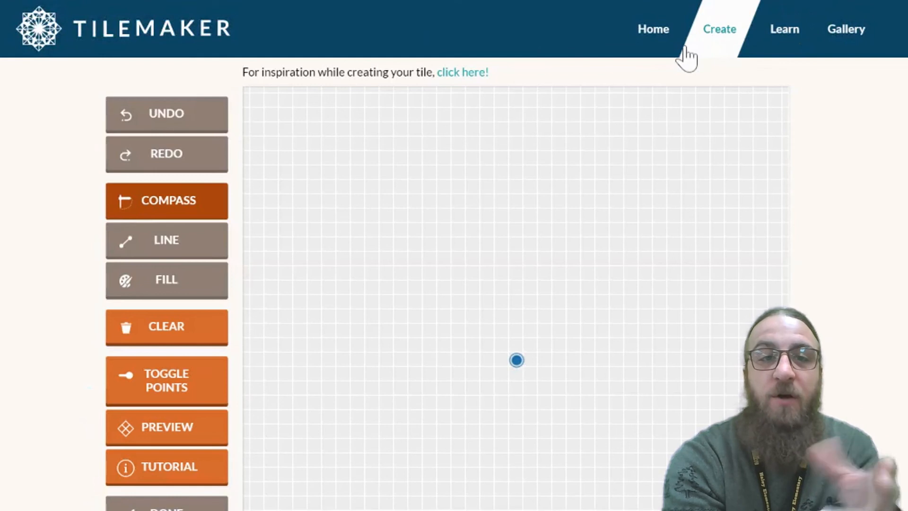